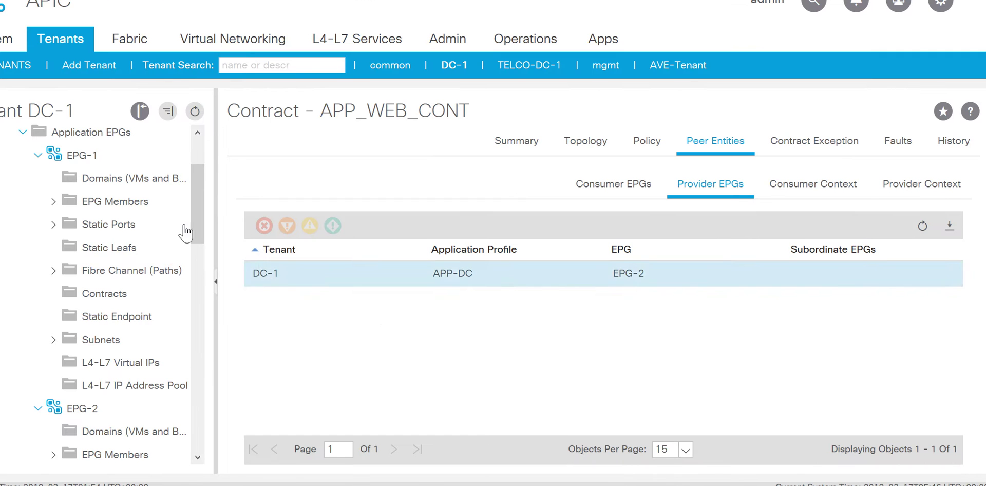
Open the policy of VRF-1 in tenant DC-1 and examine its policy control enforcement preference and direction
left_click_drag(195, 201, 198, 172)
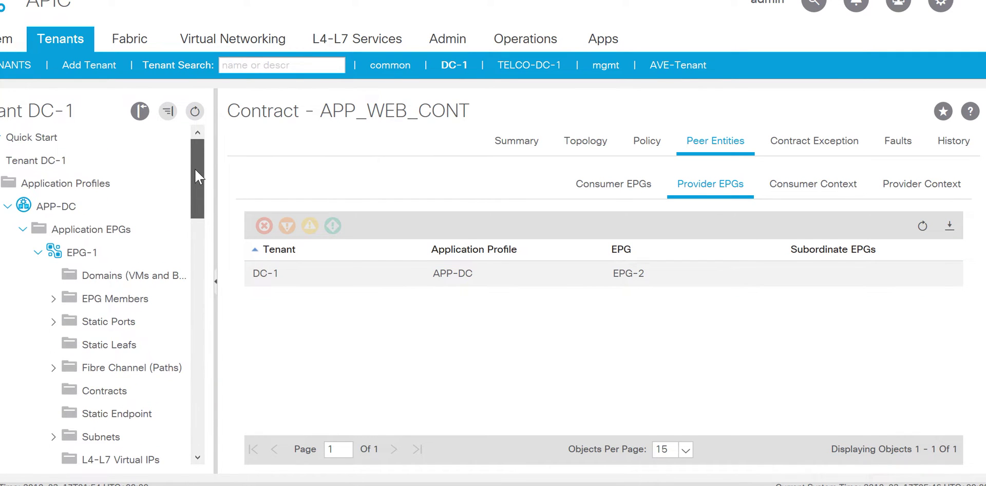
left_click_drag(195, 204, 207, 330)
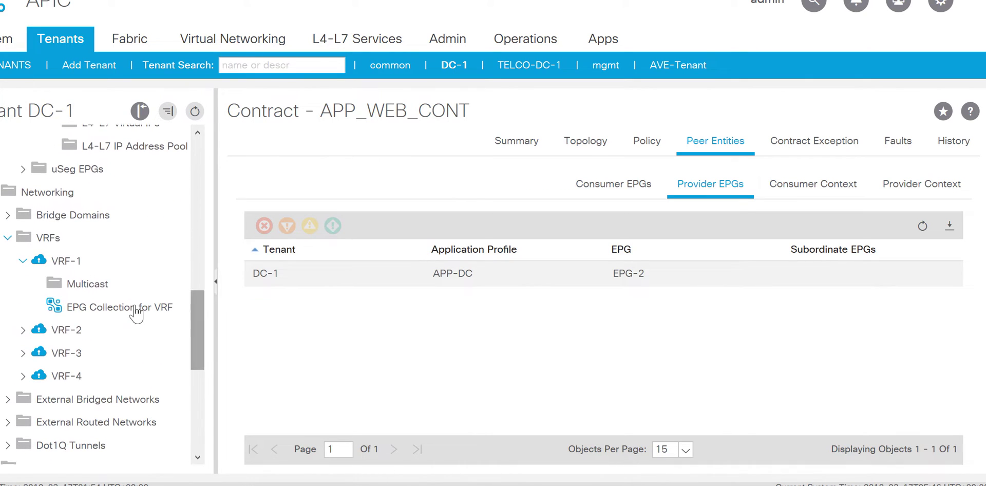
left_click(99, 267)
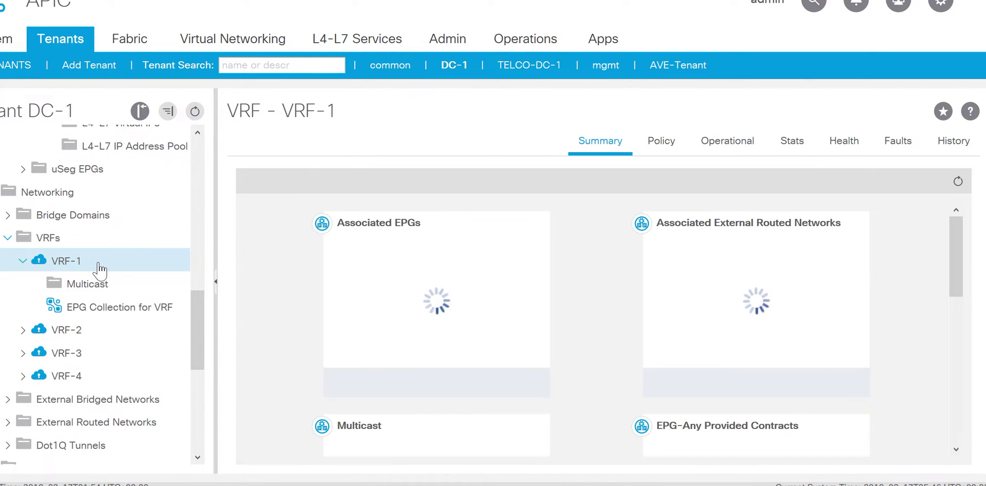
left_click(677, 156)
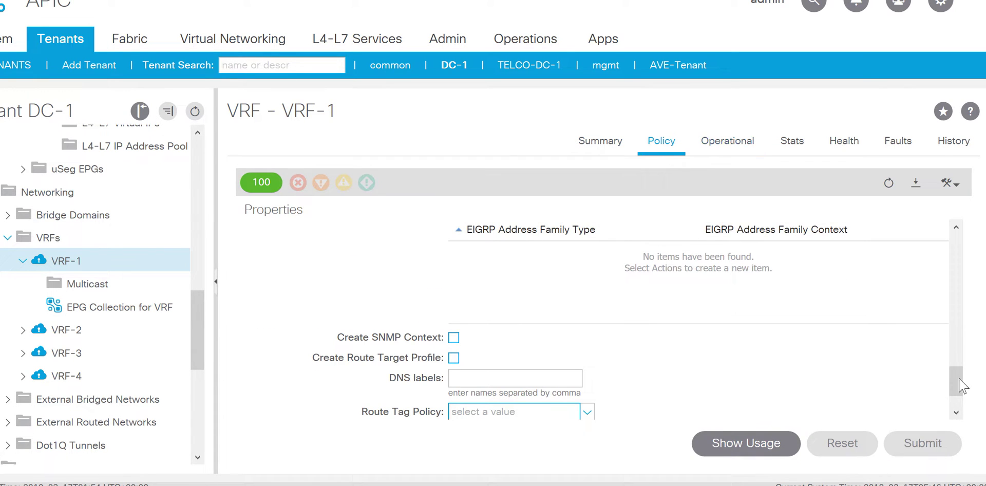
left_click_drag(954, 380, 960, 267)
mouse_move(405, 313)
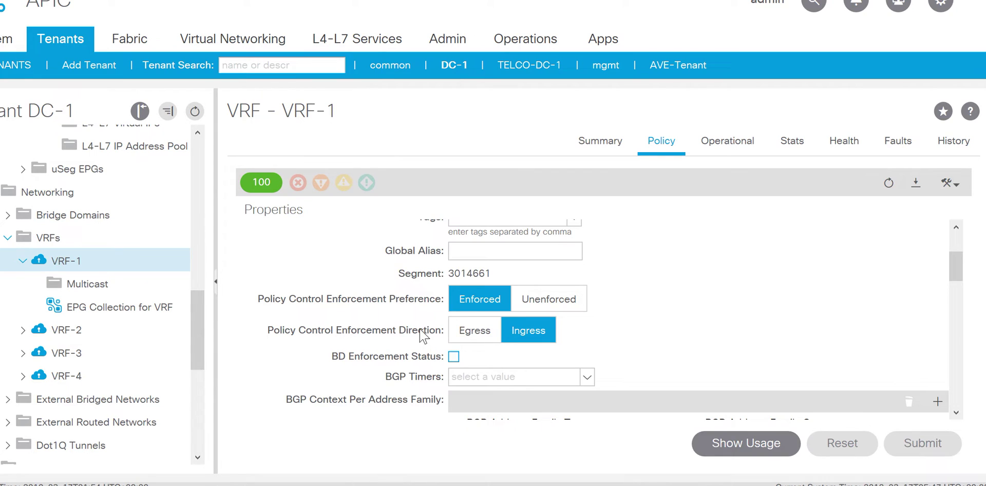
left_click_drag(201, 340, 201, 384)
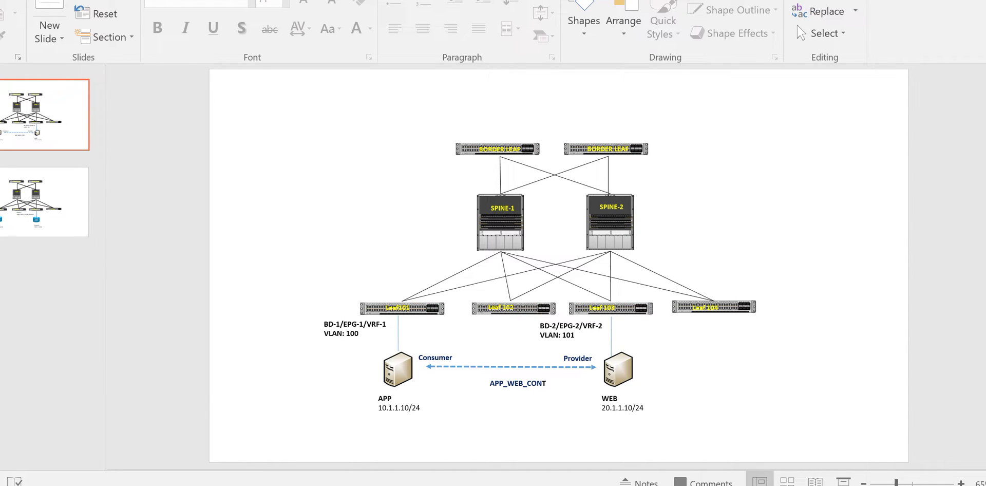
Switch to the Notepad notes, highlight "EPG", "Contract" and "EPG + Contract" in the first line, and minimize the window
mouse_move(669, 485)
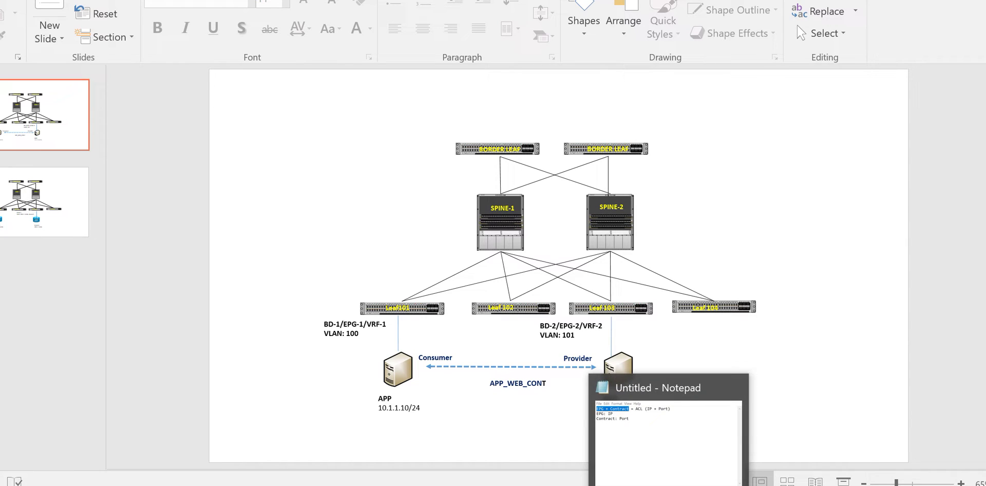
left_click(671, 465)
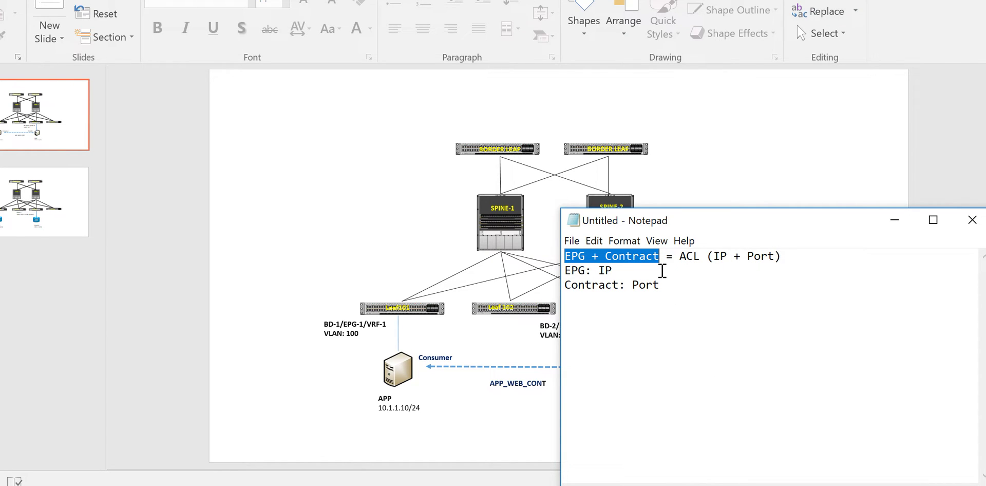
left_click(586, 259)
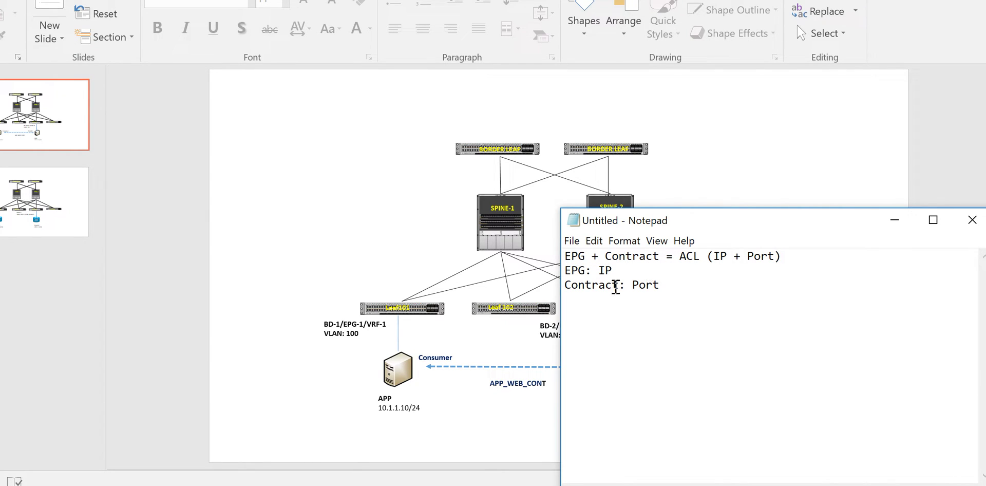
double_click(589, 257)
left_click(567, 256, "shift")
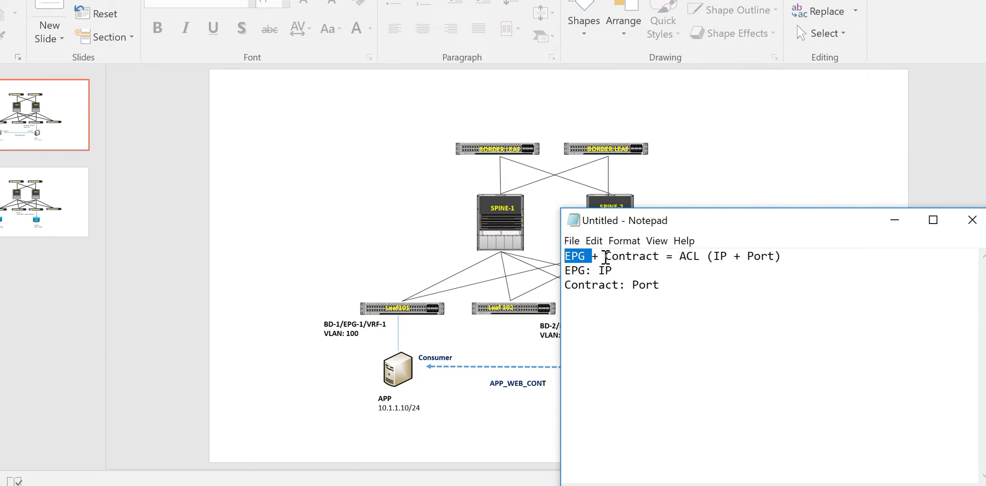
left_click_drag(605, 257, 661, 259)
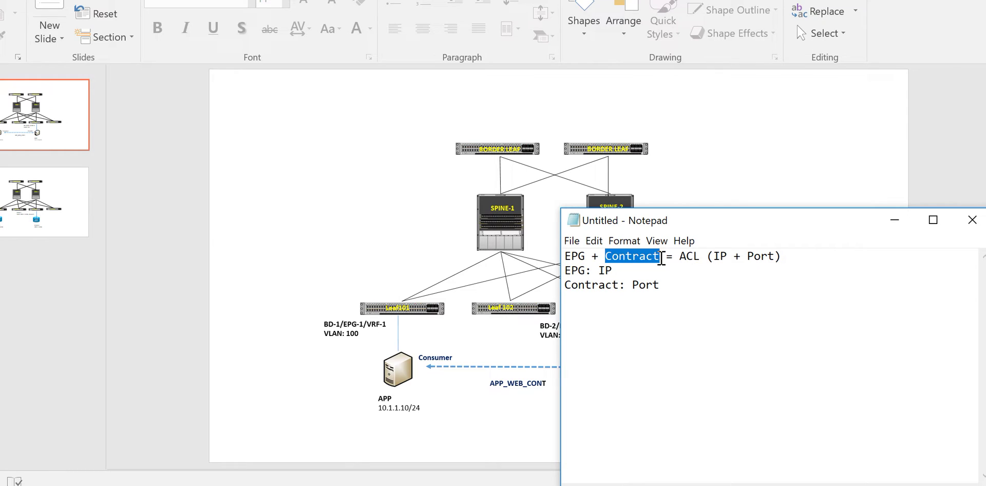
left_click(661, 271)
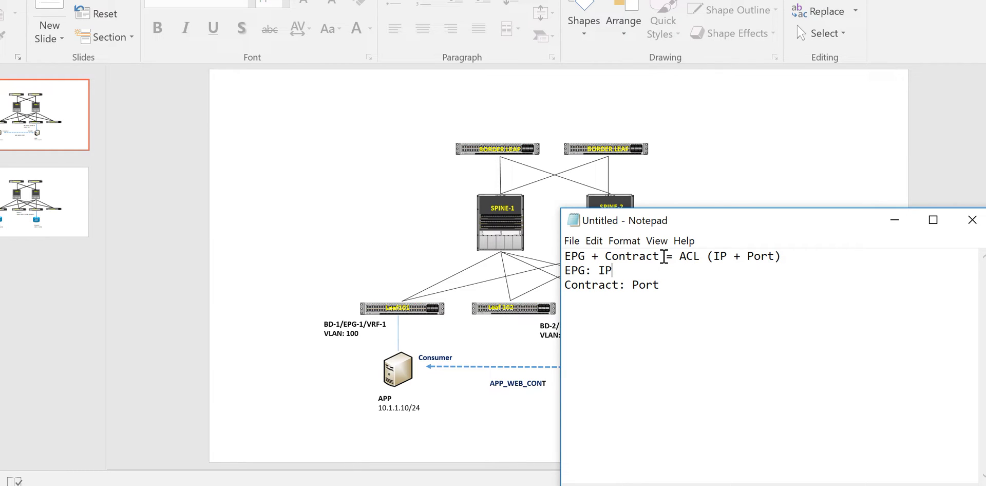
left_click_drag(663, 257, 553, 258)
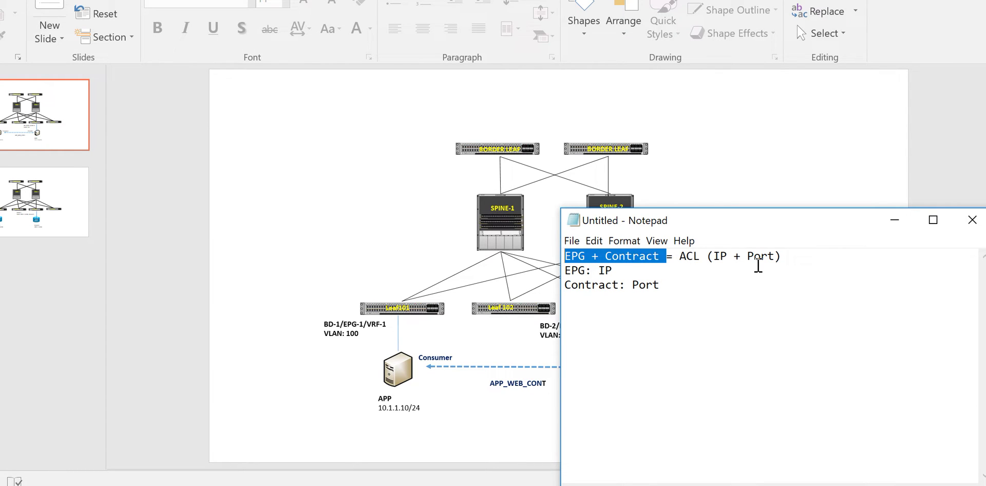
left_click(887, 219)
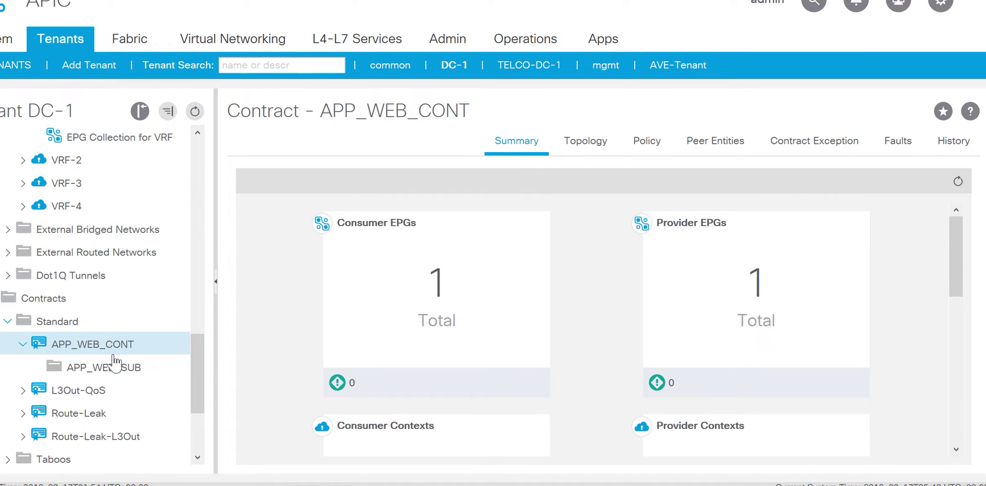
Examine the filters of contract subject APP_WEB_SUB and the protocol and port settings of filter entry APP_WEB_FIL
left_click(112, 370)
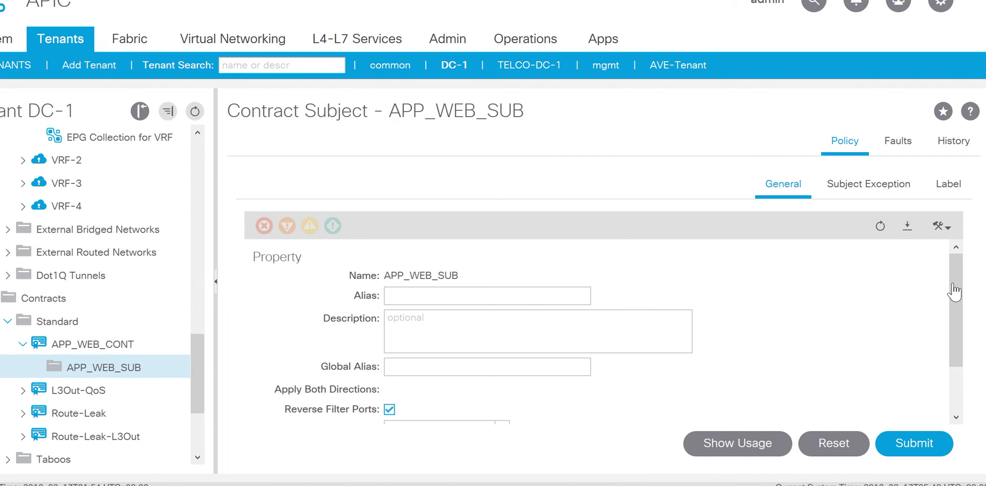
left_click_drag(953, 290, 956, 350)
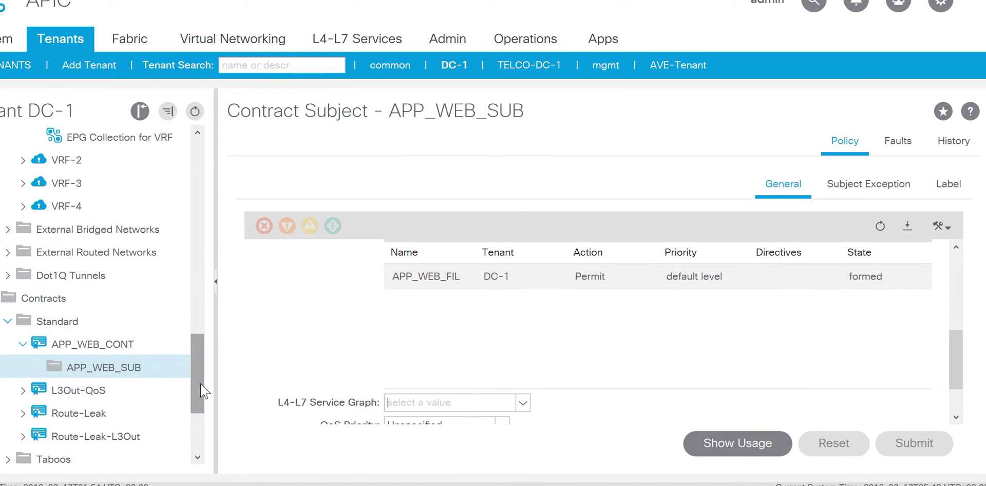
left_click_drag(201, 390, 199, 436)
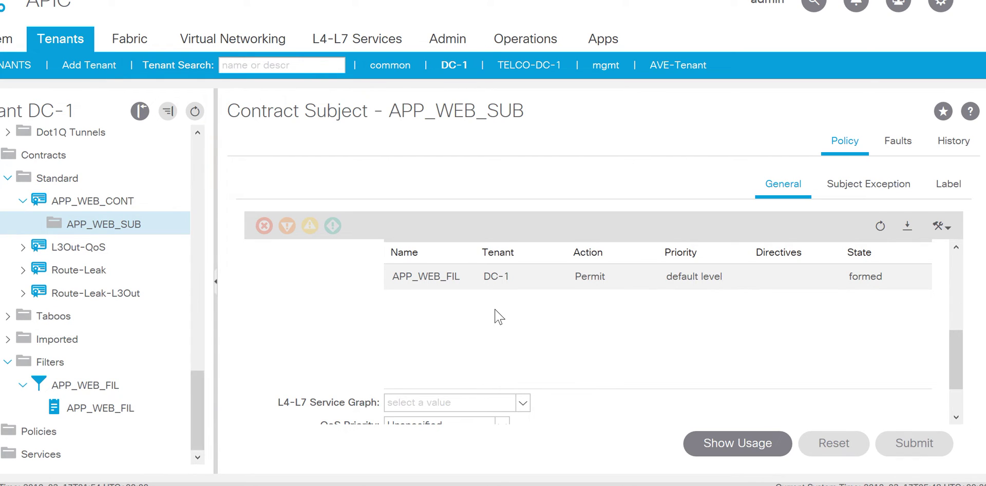
left_click(406, 287)
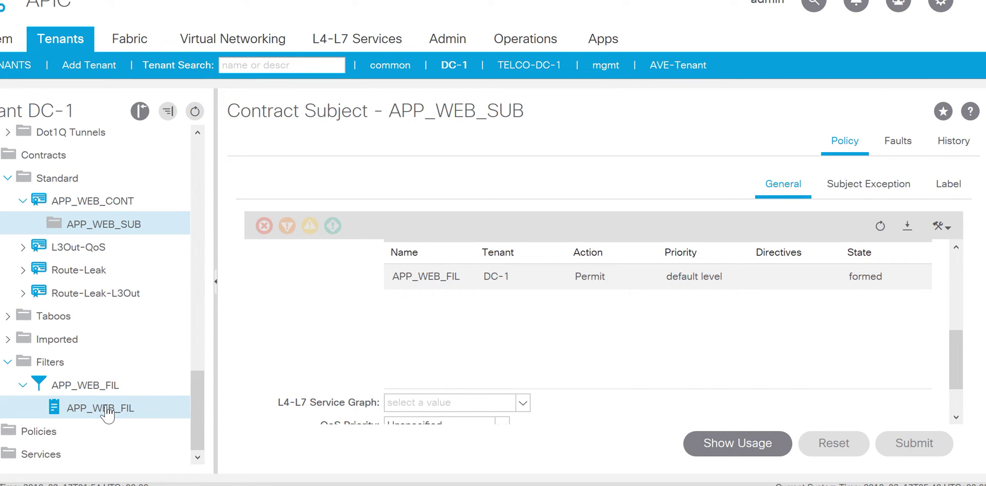
left_click(107, 408)
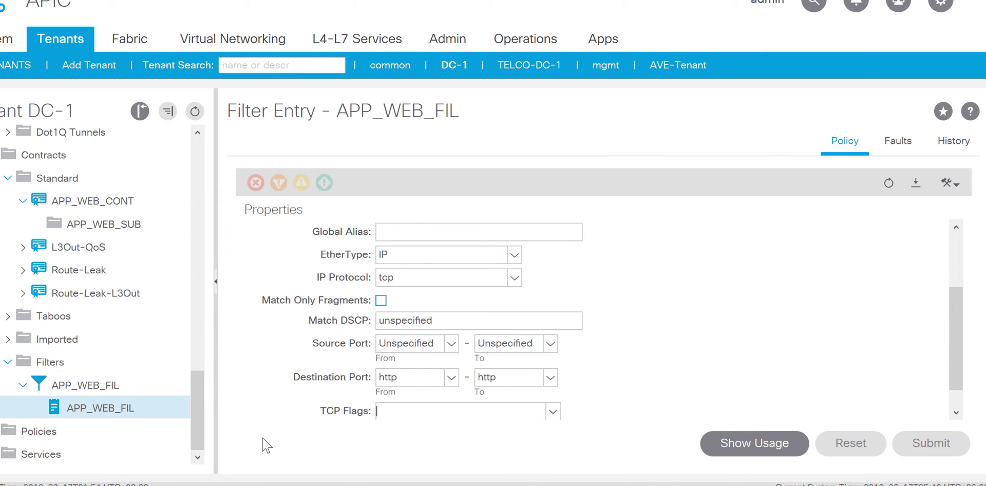
Check the contracts of EPG-1 and EPG-2 under APP-DC to see whether each is provided or consumed
left_click_drag(198, 408, 205, 202)
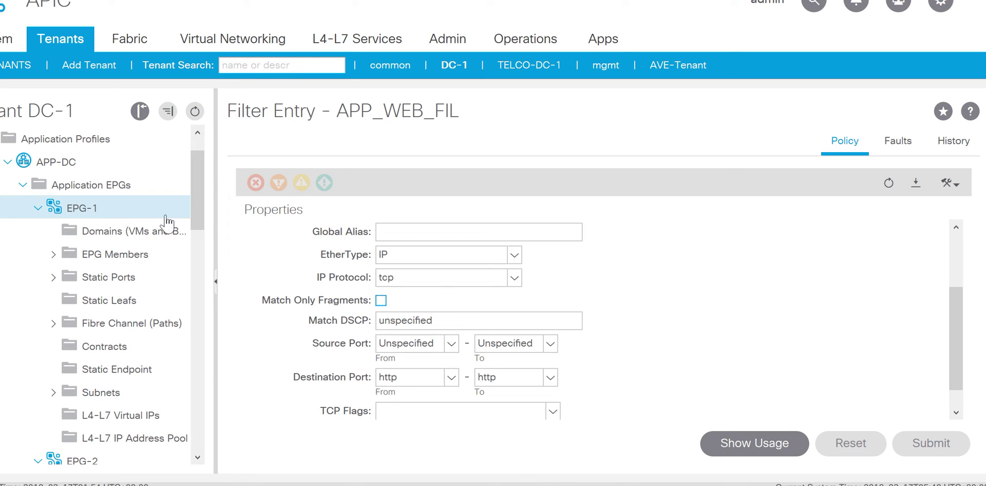
left_click(117, 352)
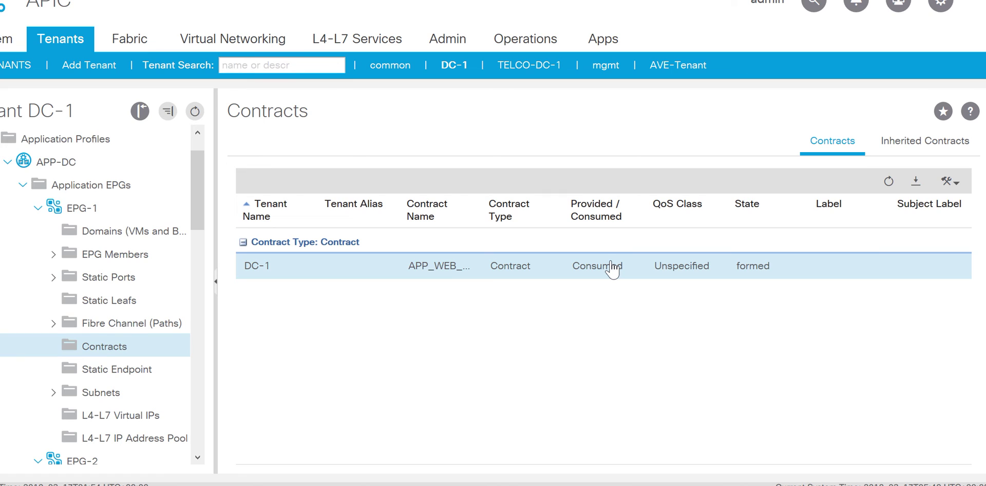
scroll(151, 278, "down", 3)
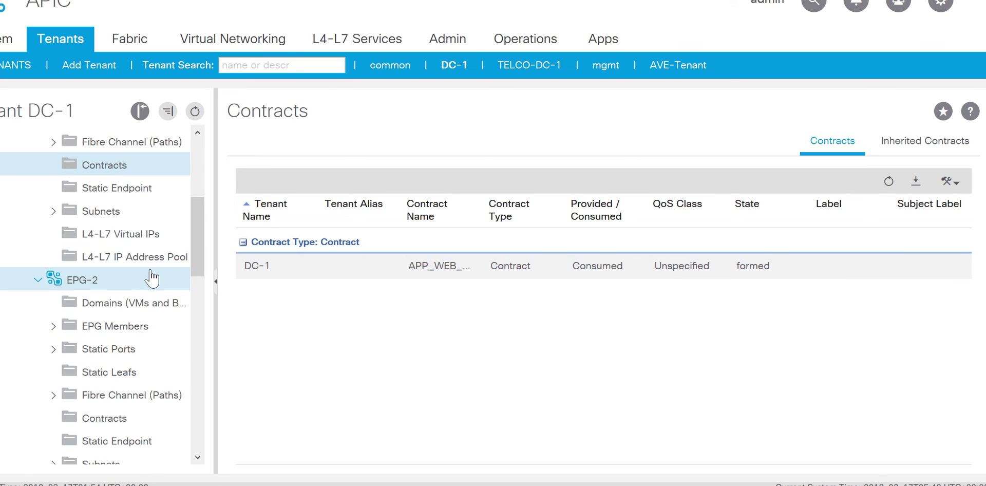
left_click(120, 421)
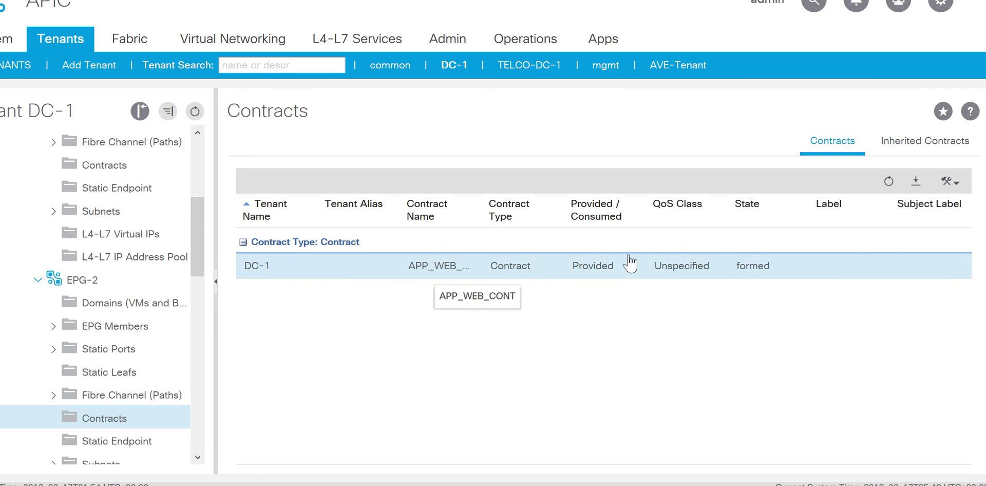
Open the topology of contract APP_WEB_CONT and spread the EPG-1 and EPG-2 nodes apart to inspect their relations
left_click_drag(202, 254, 205, 371)
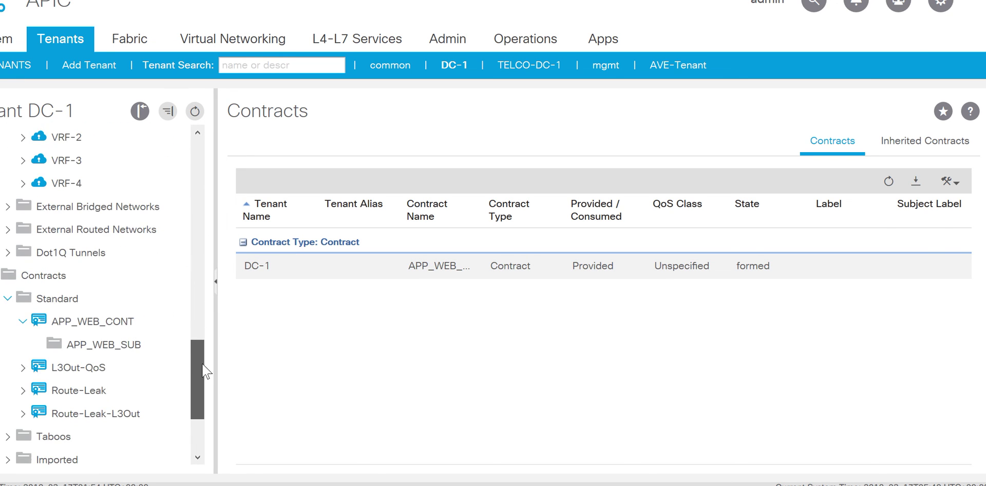
left_click(143, 324)
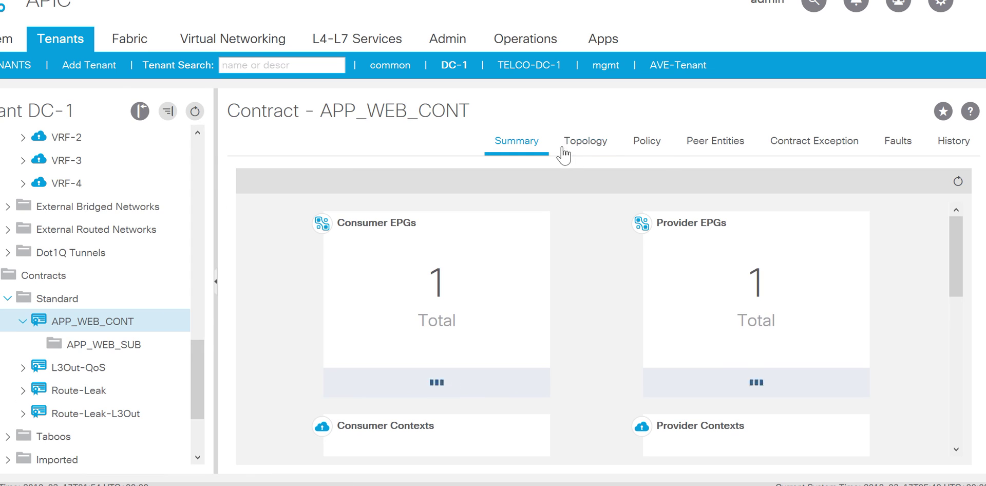
left_click(582, 149)
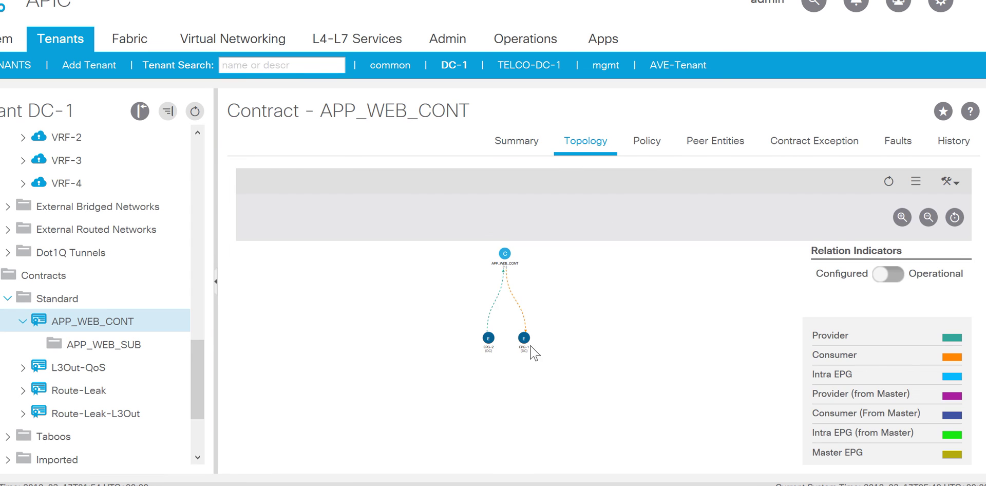
left_click_drag(524, 341, 548, 349)
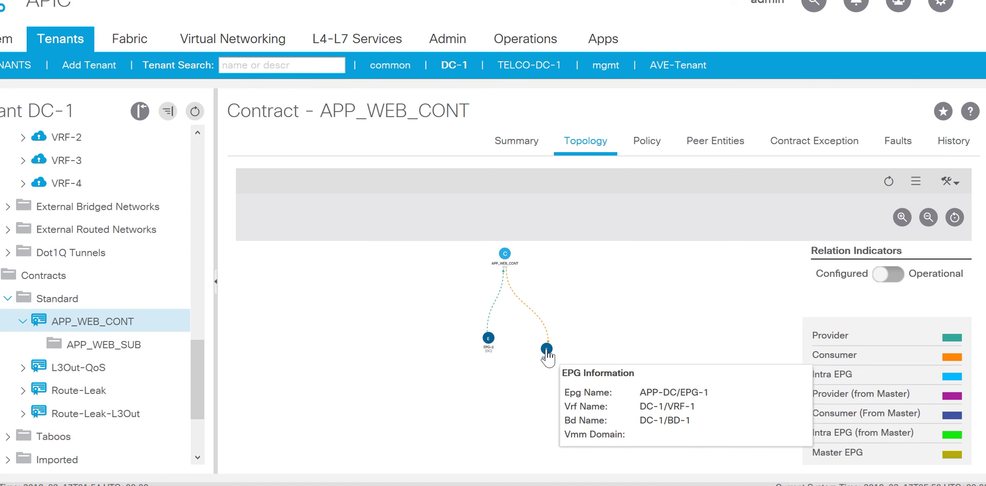
left_click_drag(487, 342, 469, 361)
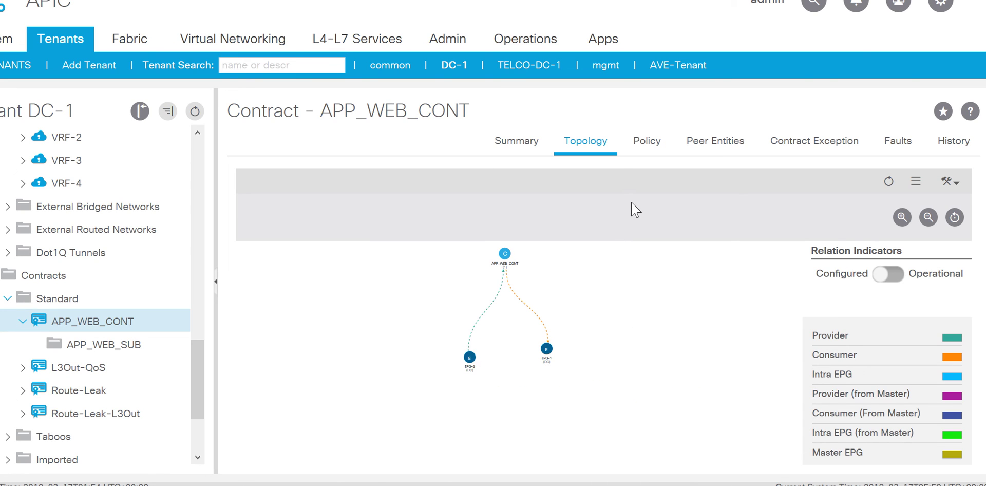
Check the consumer EPGs and provider EPGs among the peer entities of contract APP_WEB_CONT
left_click(700, 148)
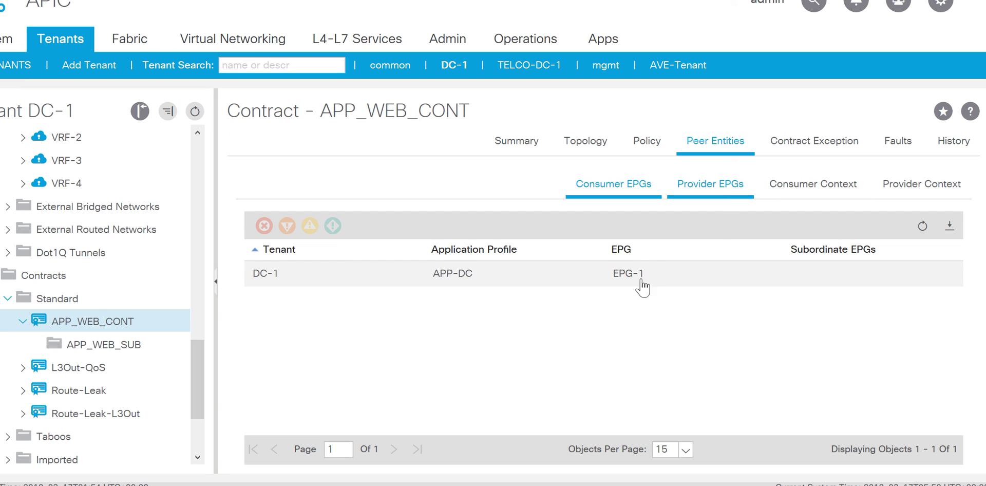
left_click(725, 201)
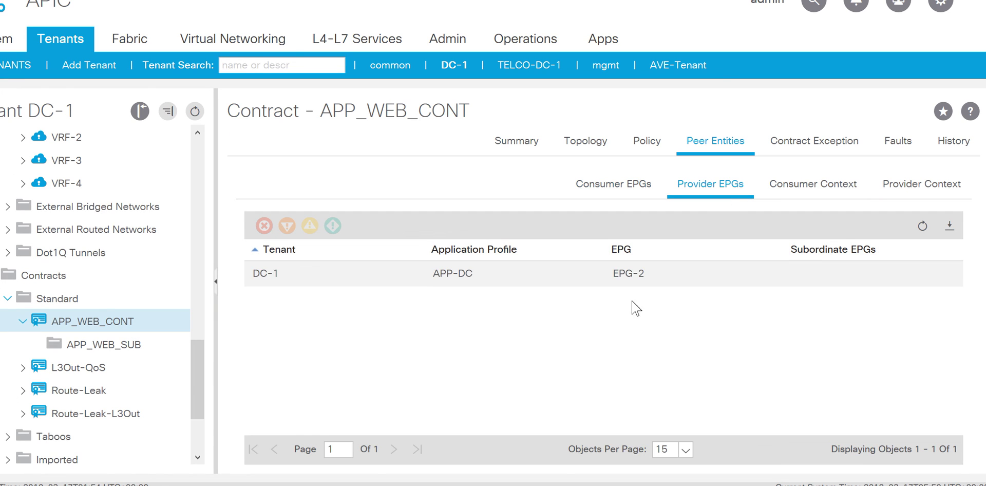